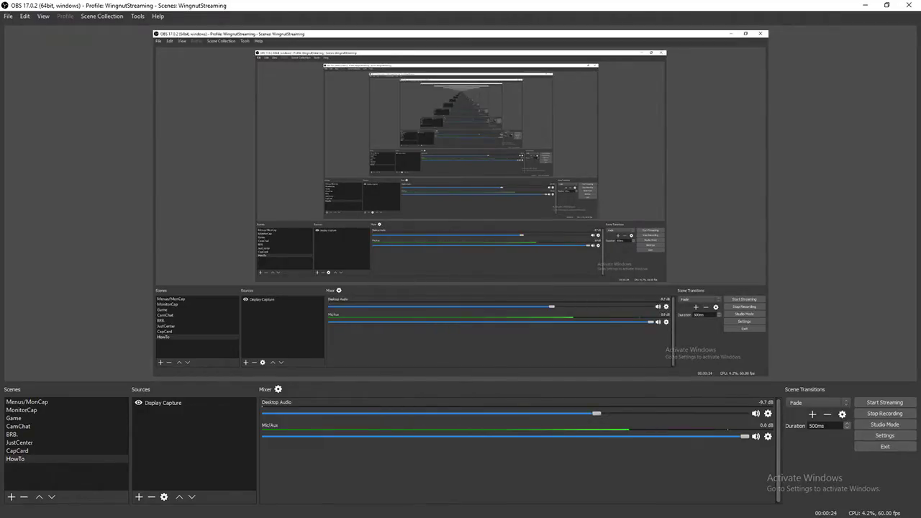
Step: Switch to the Twitch website in the browser and open the Stream Key page of the channel dashboard
left_click_drag(0, 173, 326, 10)
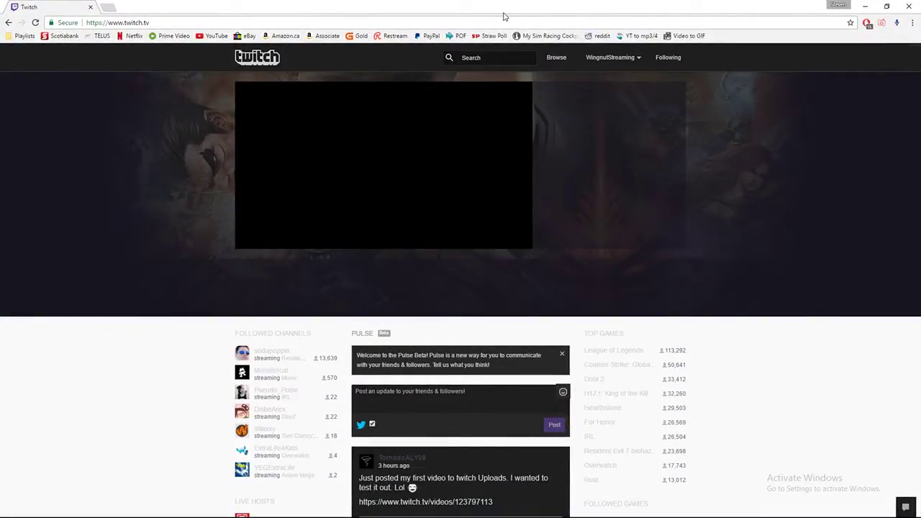
left_click(610, 59)
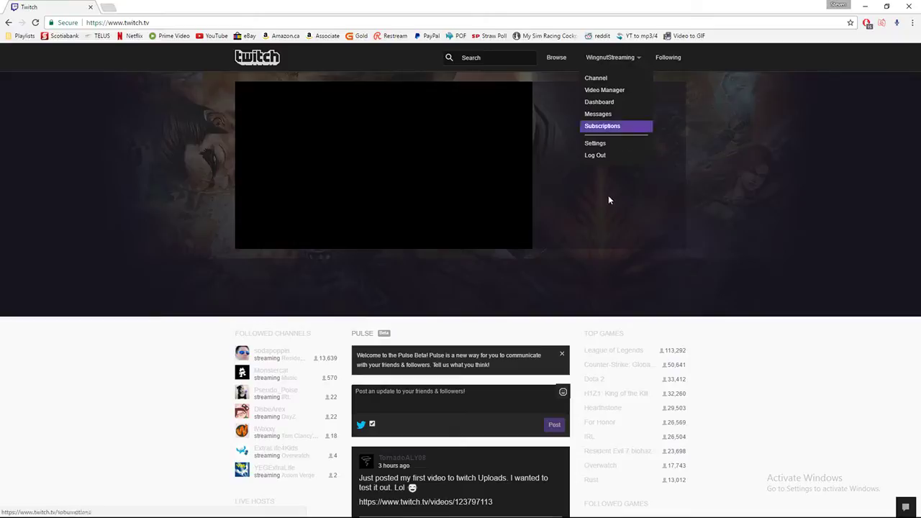
left_click(618, 103)
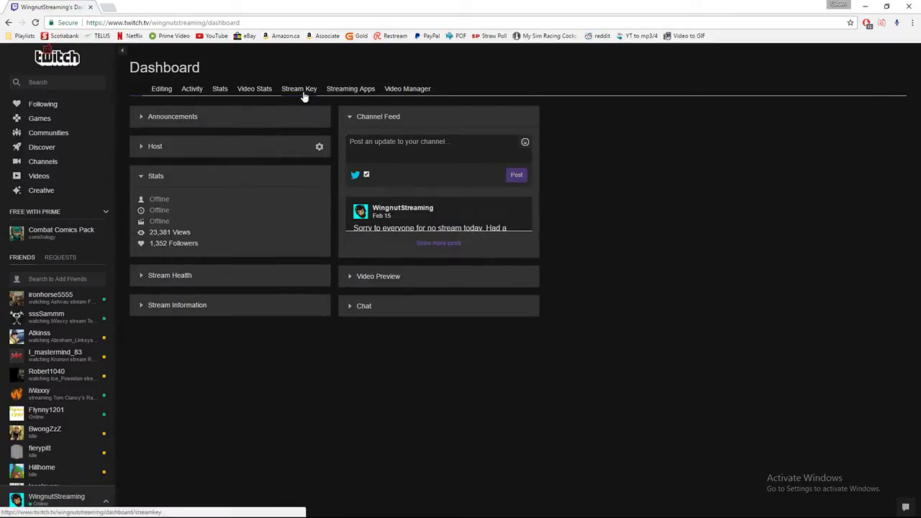
left_click(303, 88)
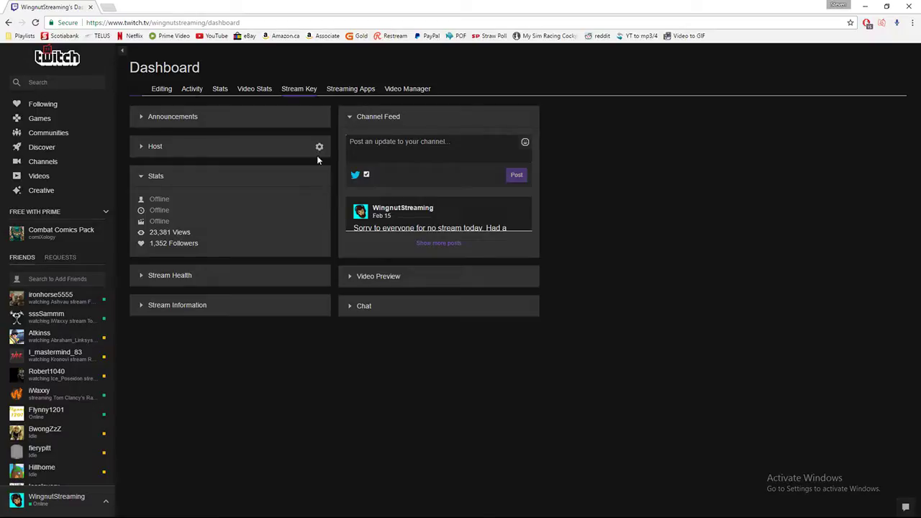
left_click(298, 90)
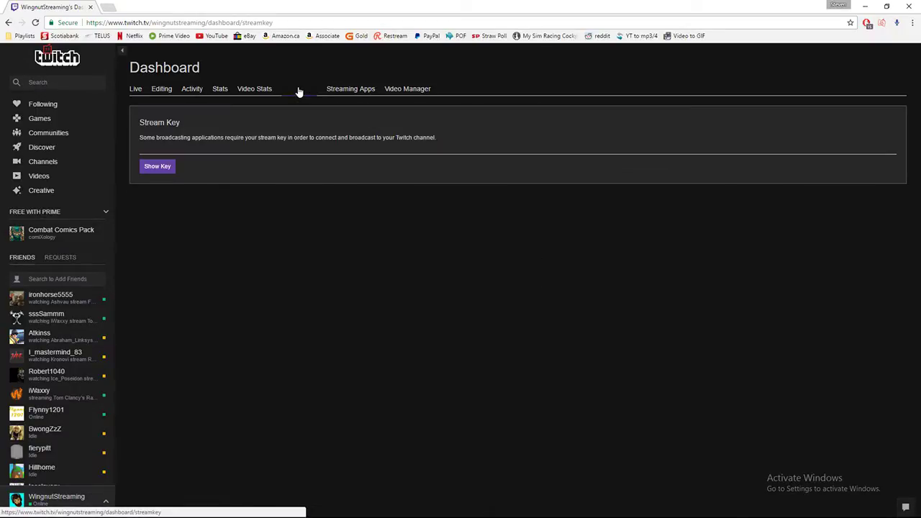
Step: Request the stream key, dismiss the sharing warning without revealing the key, and close the browser to return to OBS
left_click(156, 166)
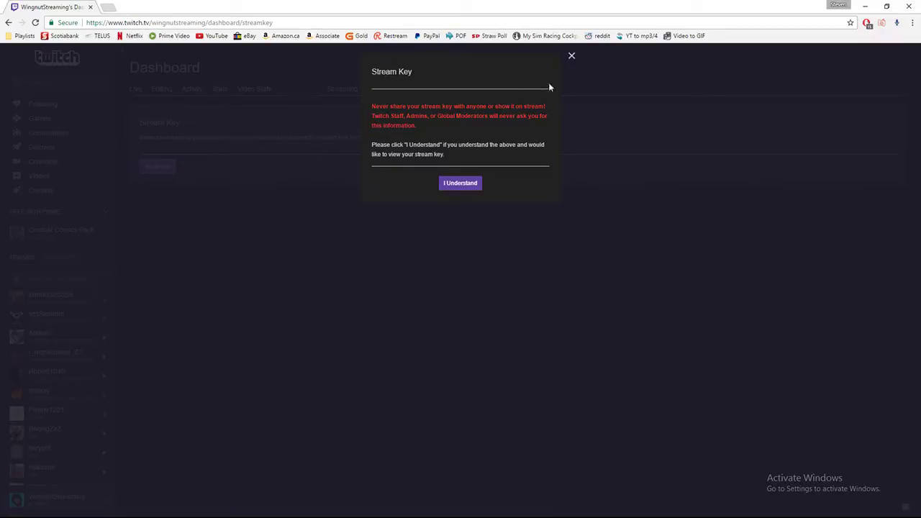
left_click(572, 56)
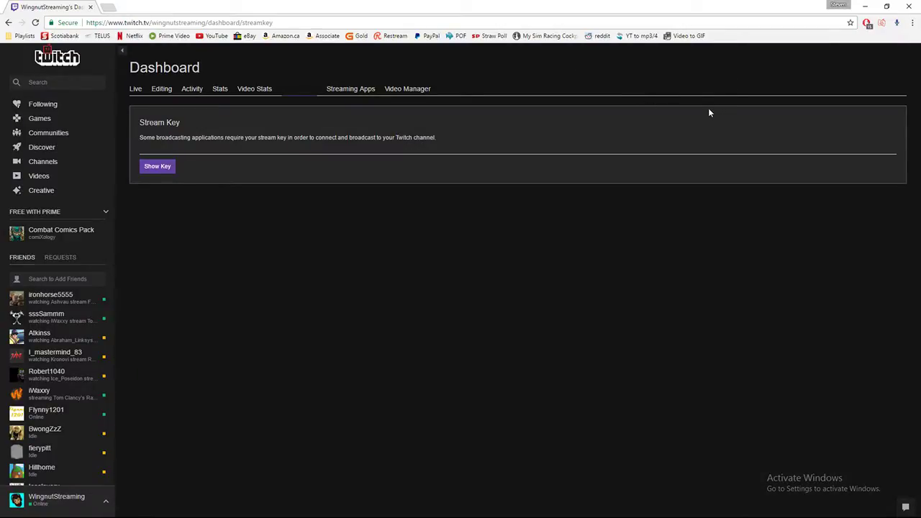
left_click(905, 7)
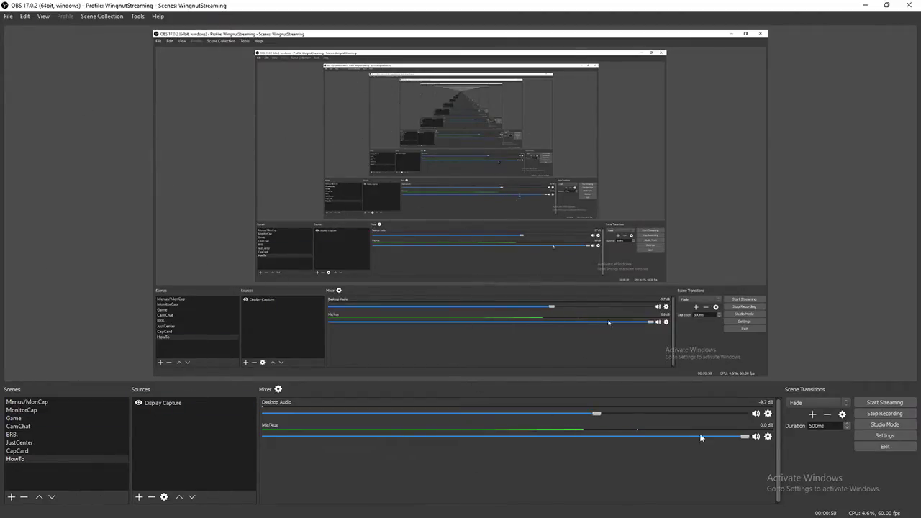
Step: Open the OBS stream settings and select Restream.io as the streaming service
left_click(868, 435)
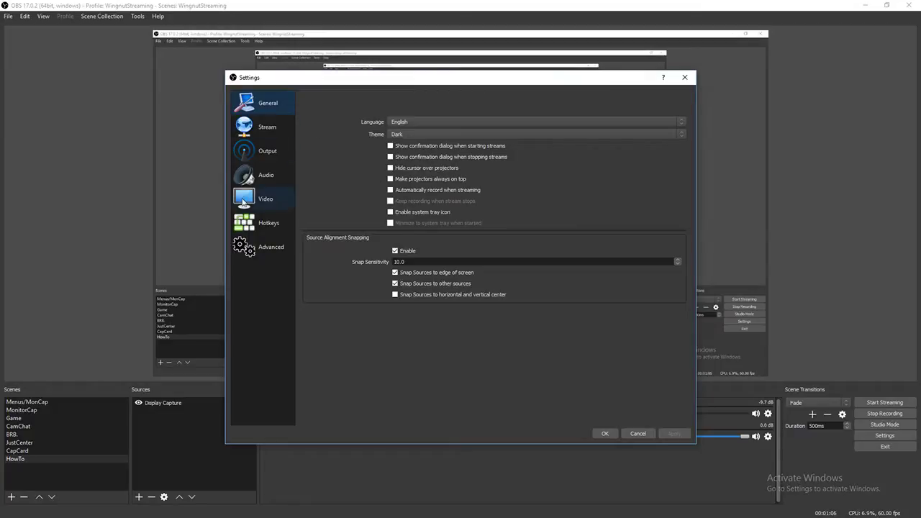
left_click(274, 134)
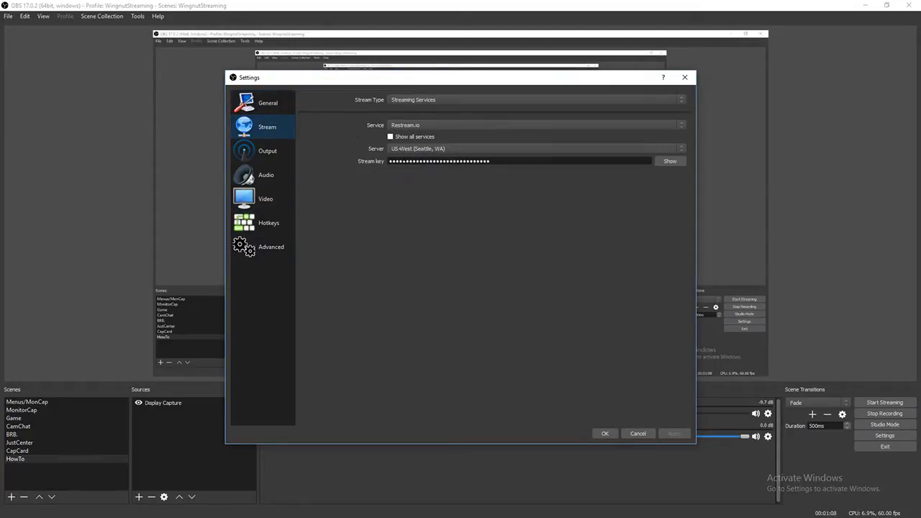
left_click_drag(511, 161, 341, 162)
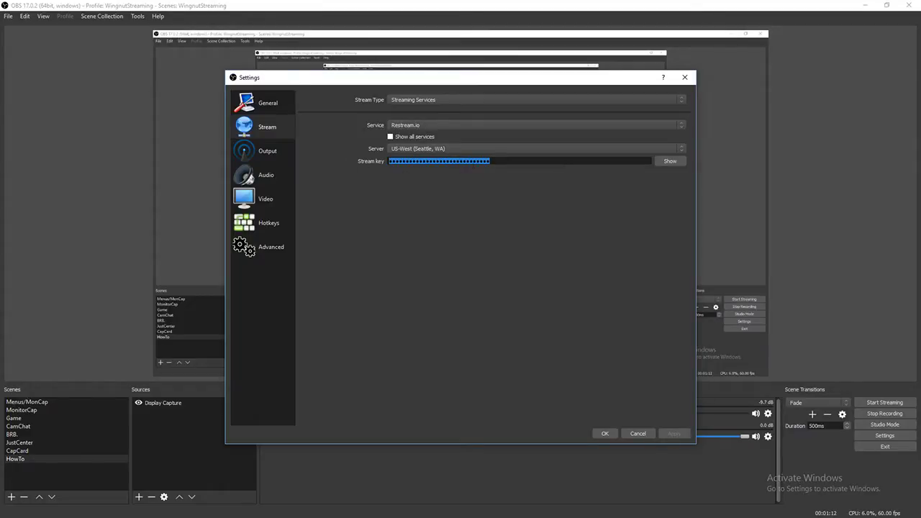
left_click(504, 185)
left_click(421, 129)
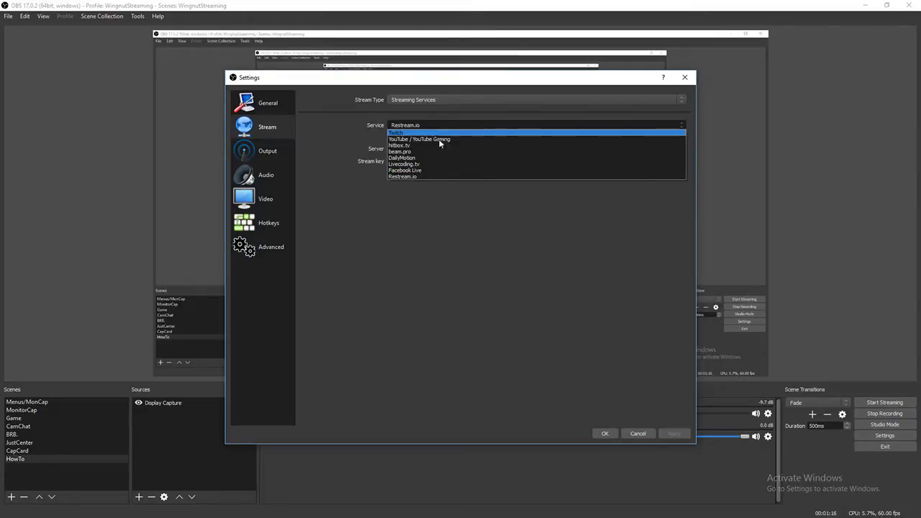
left_click(430, 177)
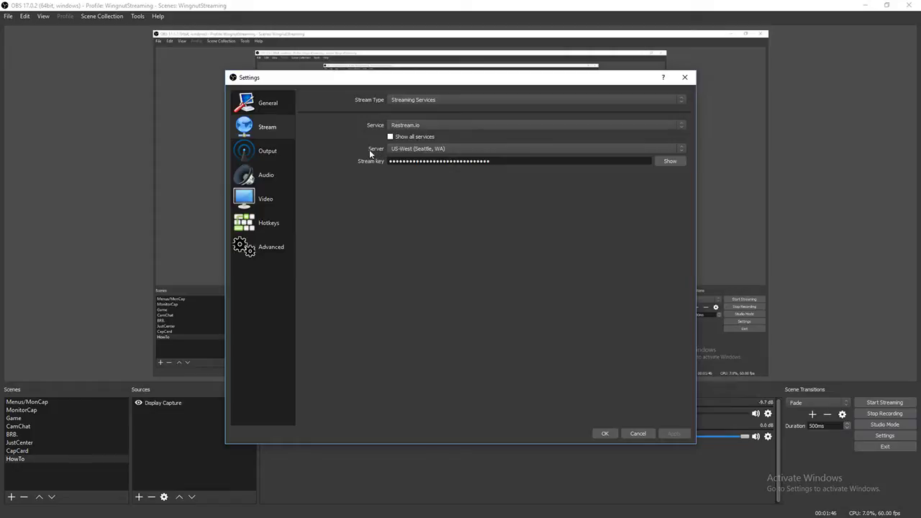
Step: Select US-West (Seattle, WA) as the streaming server and review the other server locations
left_click(489, 148)
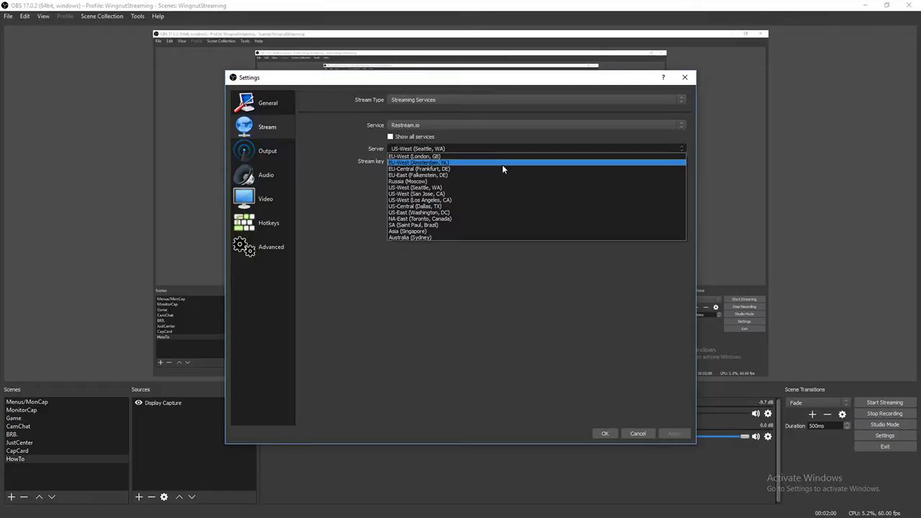
left_click(506, 188)
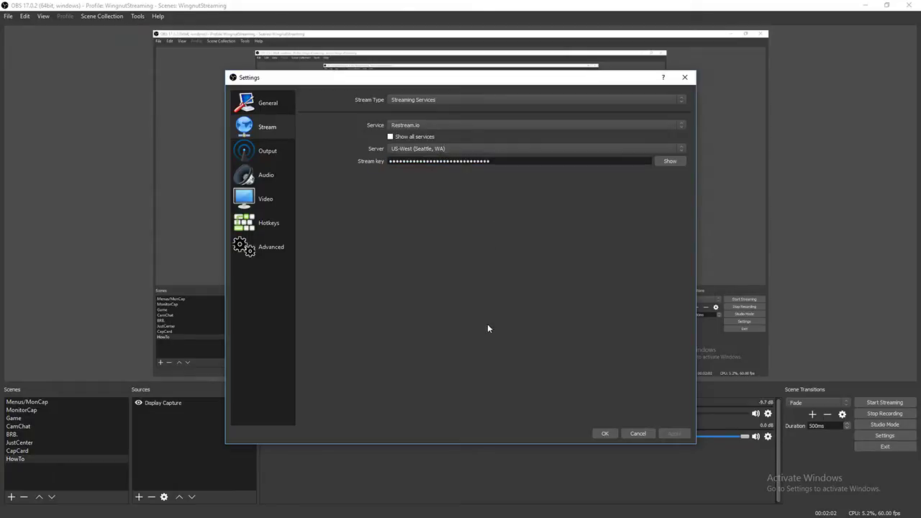
left_click(424, 149)
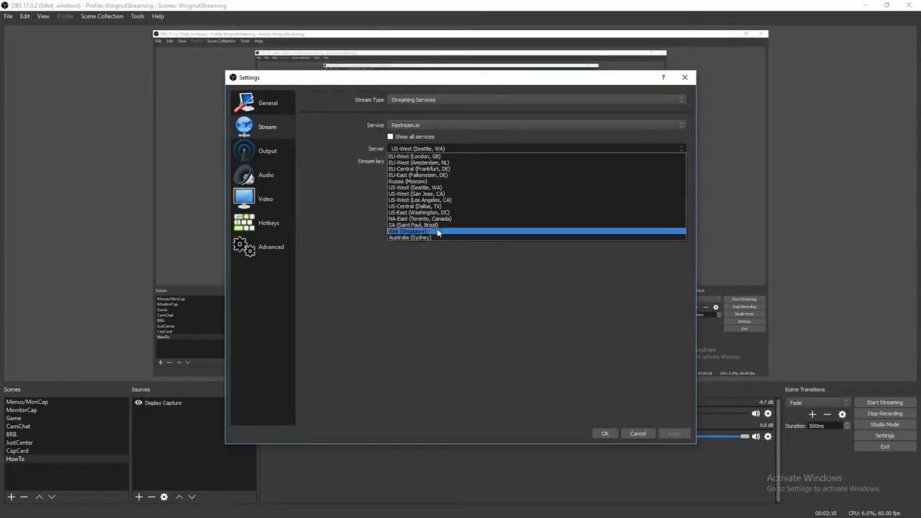
left_click(333, 230)
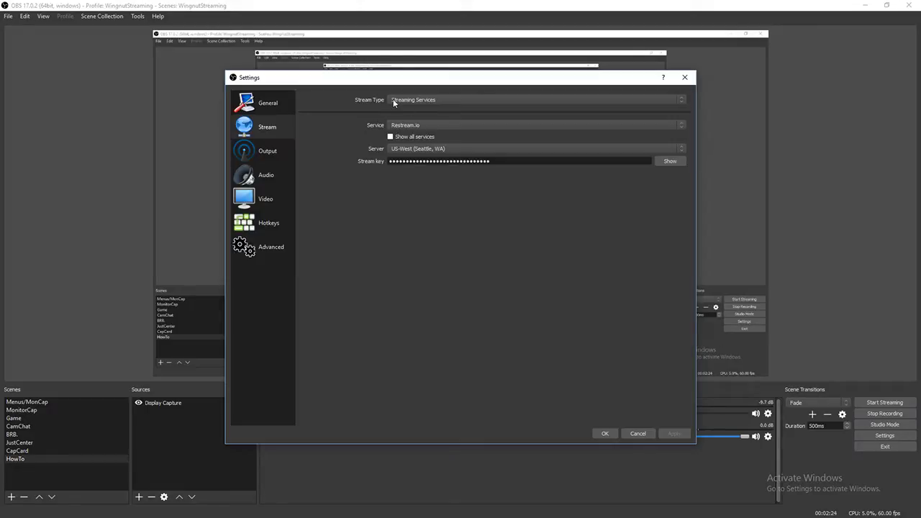
Step: Try the Default interface theme in the general settings and switch back to the Dark theme
left_click(243, 108)
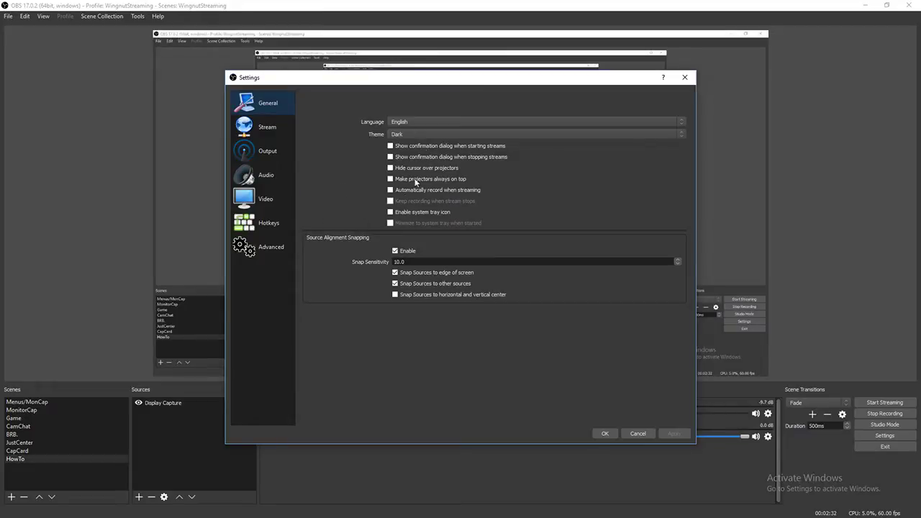
left_click(397, 136)
left_click(406, 147)
left_click(401, 134)
left_click(401, 147)
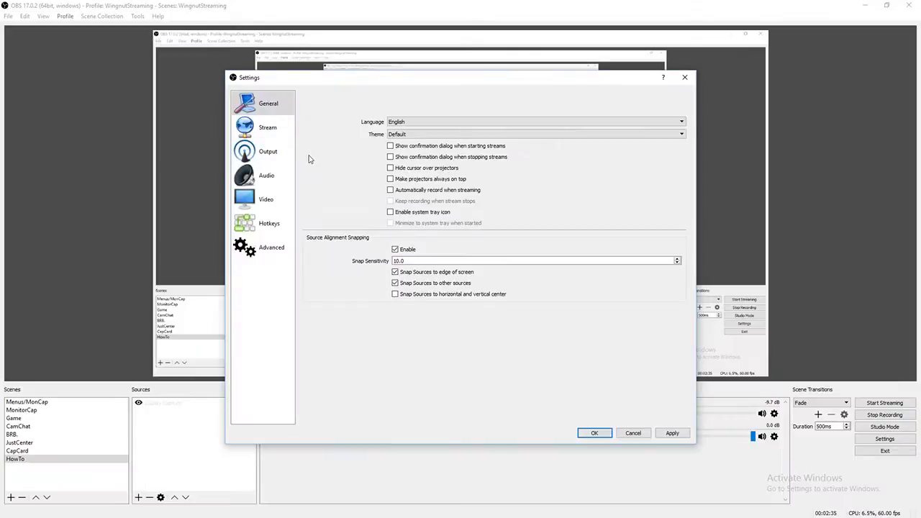
left_click(416, 136)
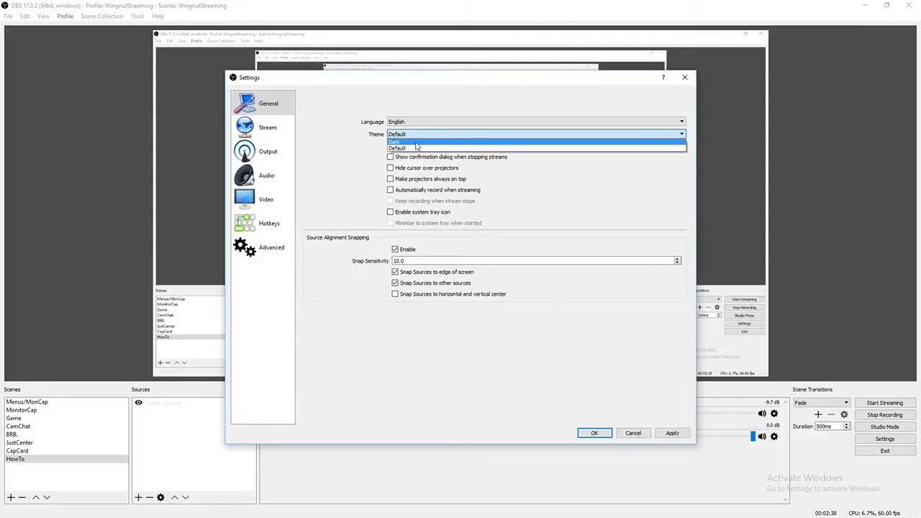
left_click(416, 142)
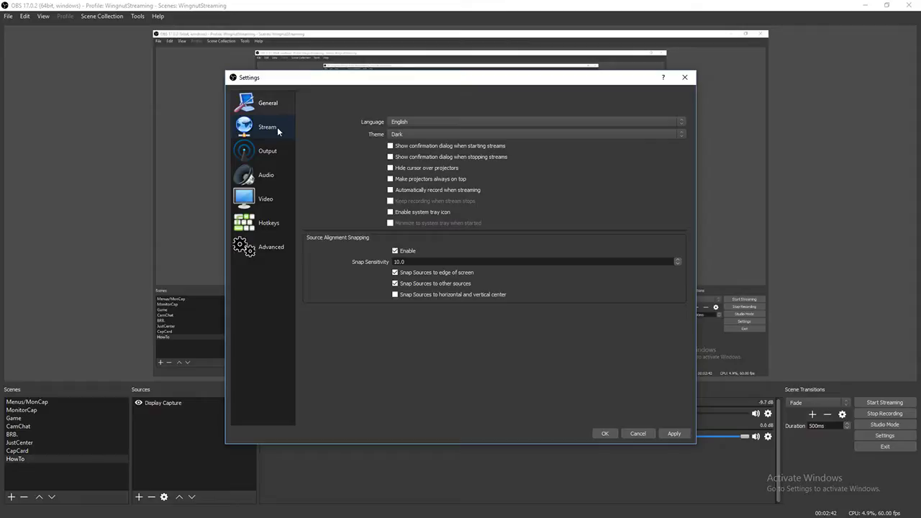
Step: In the output settings, try the Software (x264) streaming encoder and switch back to Hardware (NVENC)
left_click(267, 151)
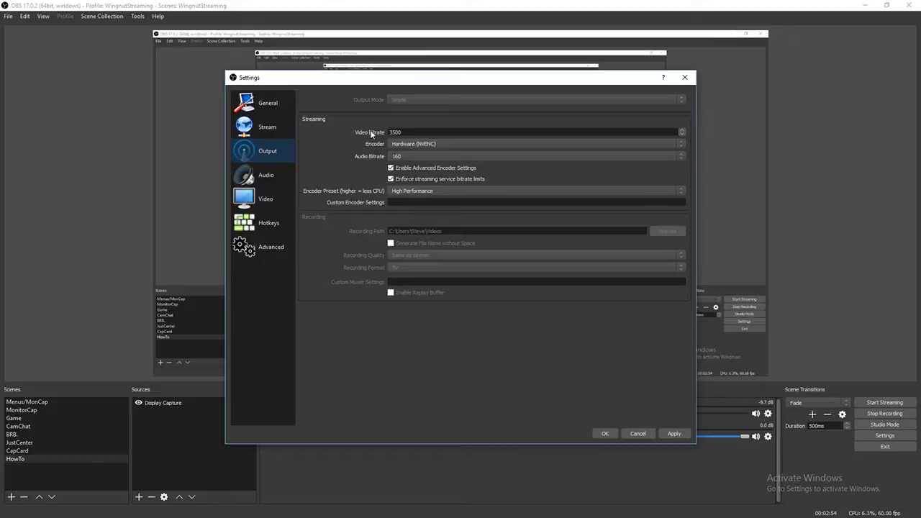
left_click(440, 144)
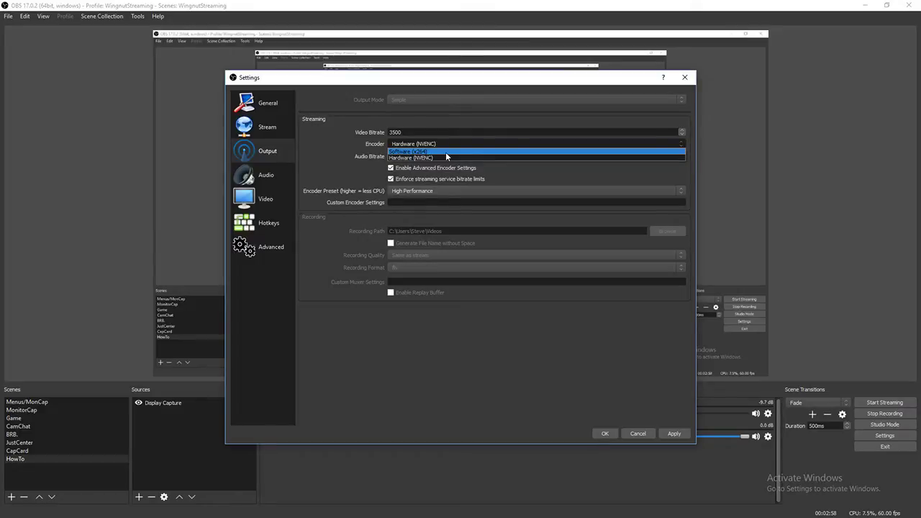
left_click(425, 151)
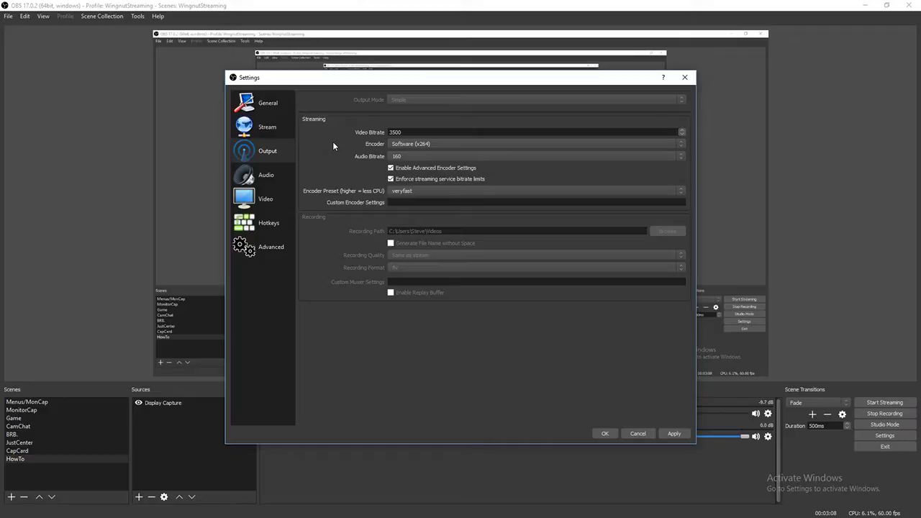
left_click(435, 145)
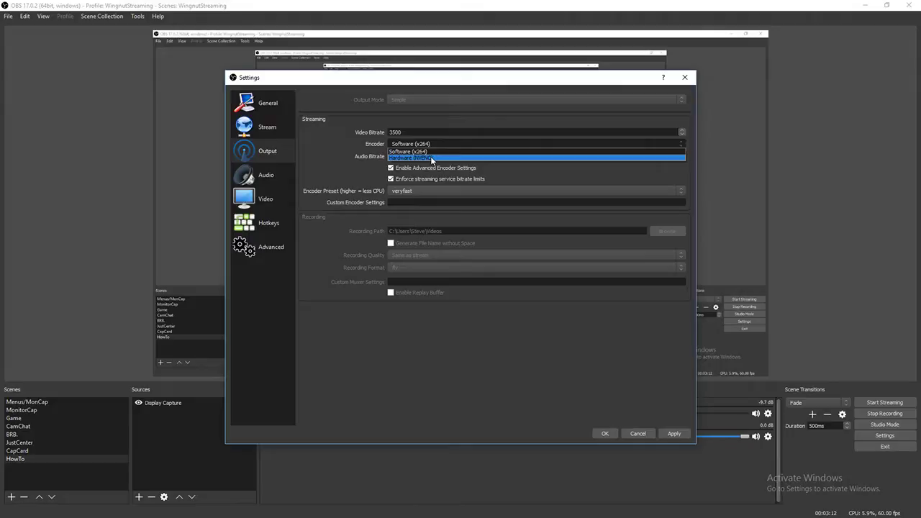
left_click(435, 157)
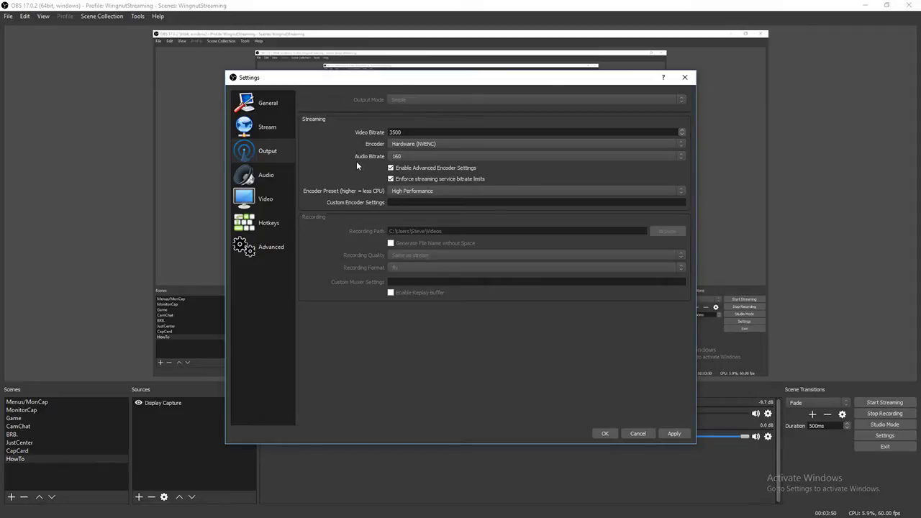
Step: Try streaming video bitrates of 2000 and 1800, and set the video bitrate back to 3500
left_click_drag(410, 132, 358, 142)
left_click(410, 132)
left_click_drag(407, 132, 364, 126)
type("2000")
key("BackSpace")
key("BackSpace")
key("BackSpace")
key("BackSpace")
type("1800")
key("ctrl+a")
type("3500")
Step: Examine the available encoder presets for the hardware encoder, keeping High Performance selected
left_click(406, 191)
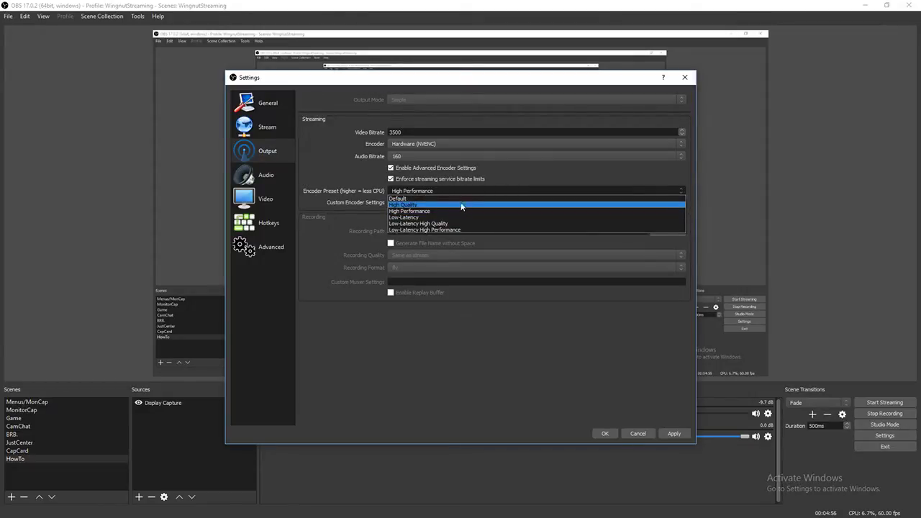
left_click(349, 195)
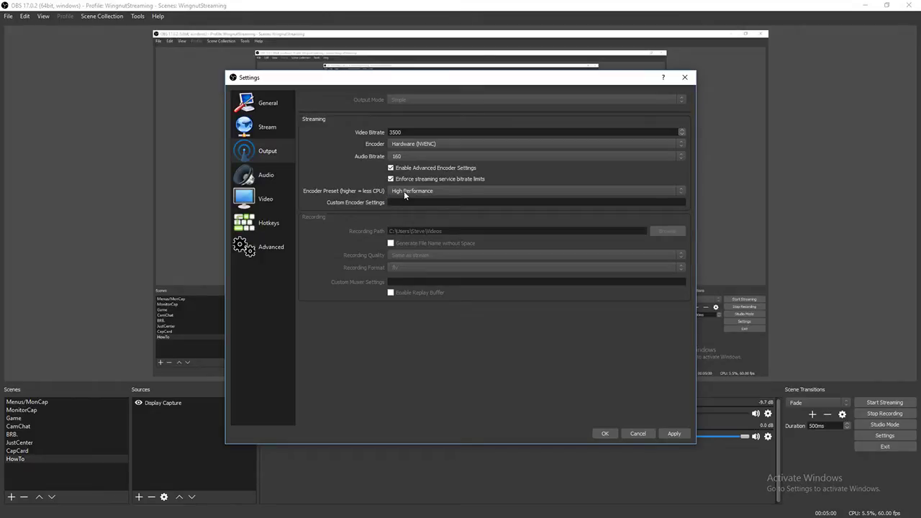
left_click(404, 190)
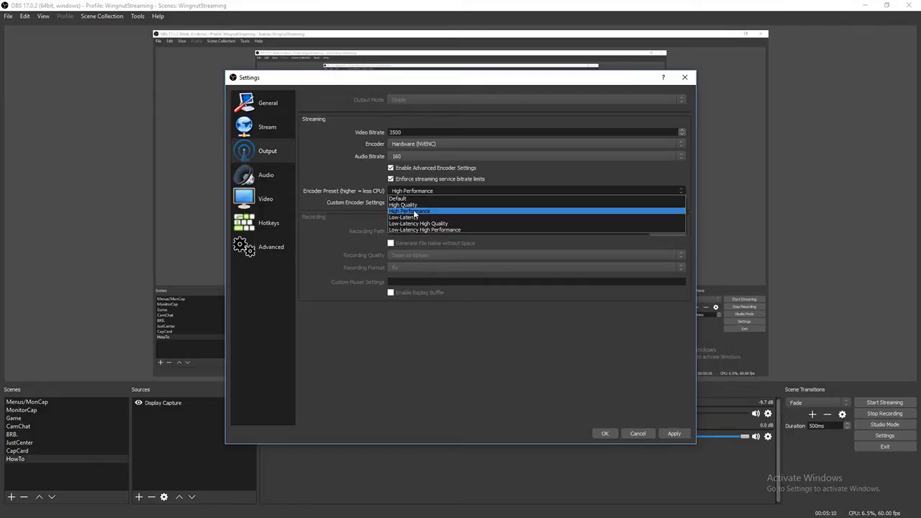
left_click(368, 186)
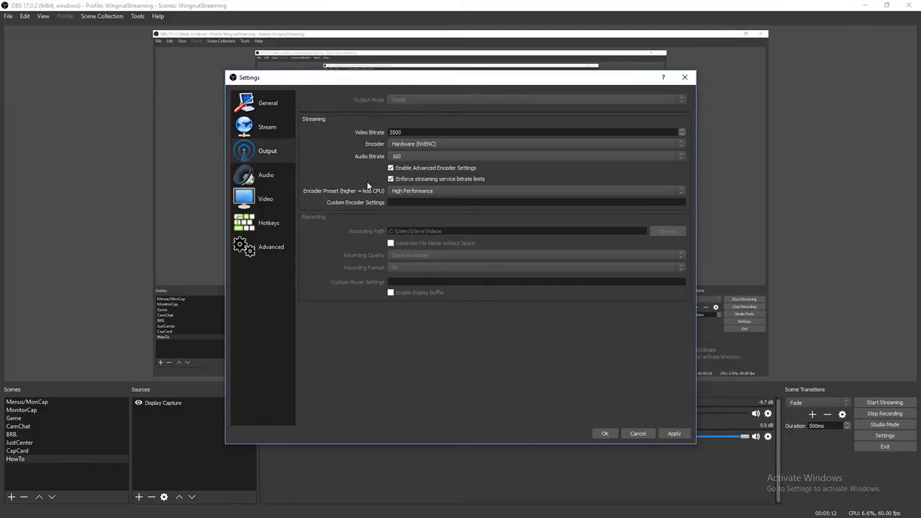
Step: Review the audio bitrate options, keeping 160, and apply the changed settings
left_click(518, 156)
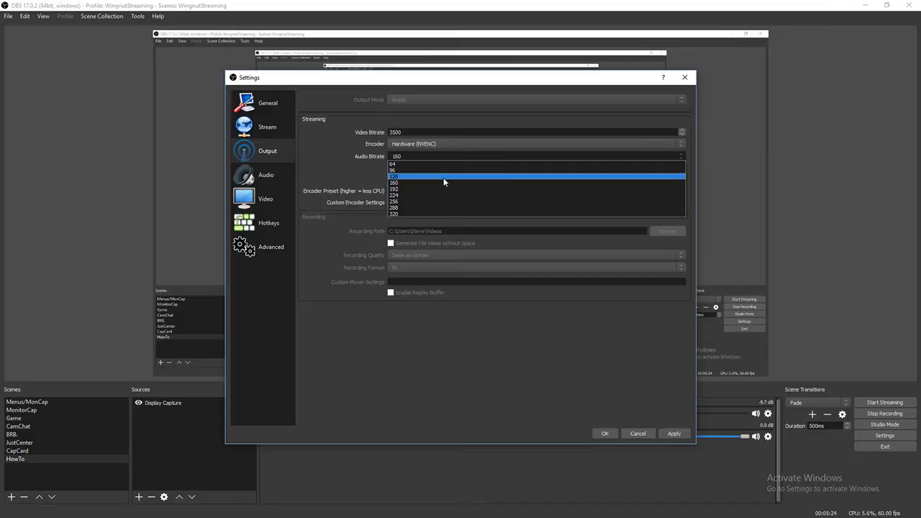
left_click(347, 184)
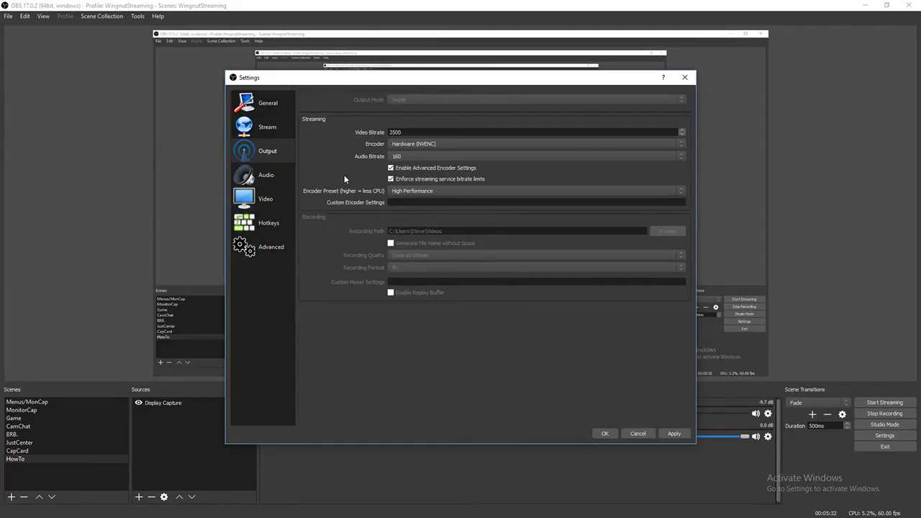
left_click(677, 434)
Step: Open the audio settings and examine the choices for the main desktop audio device without changing it
left_click(255, 175)
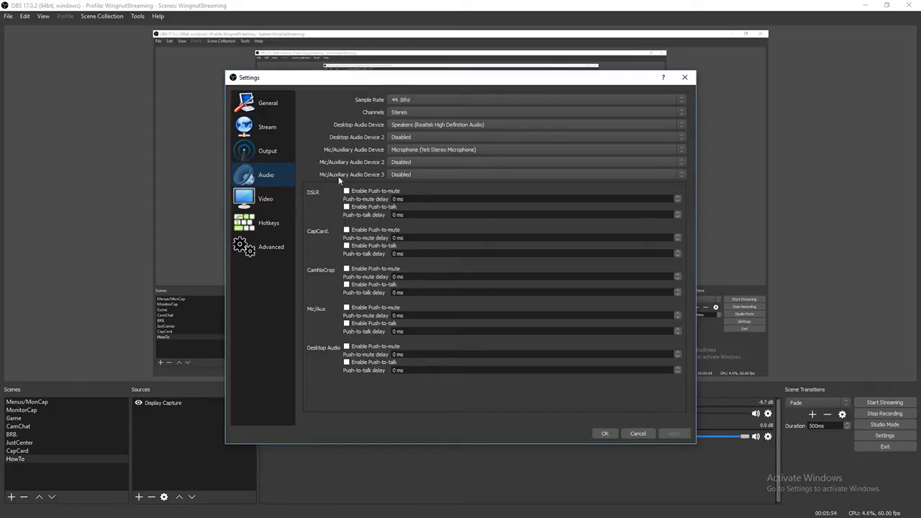
left_click(424, 125)
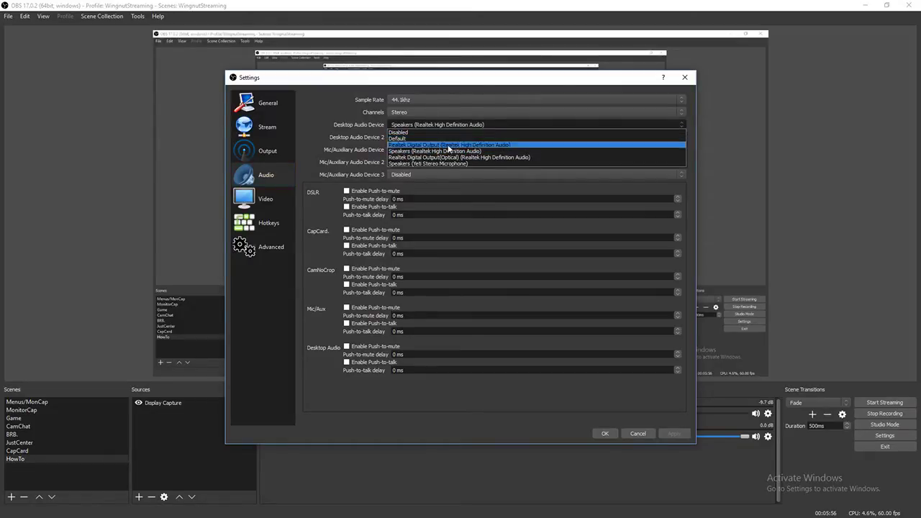
left_click(366, 143)
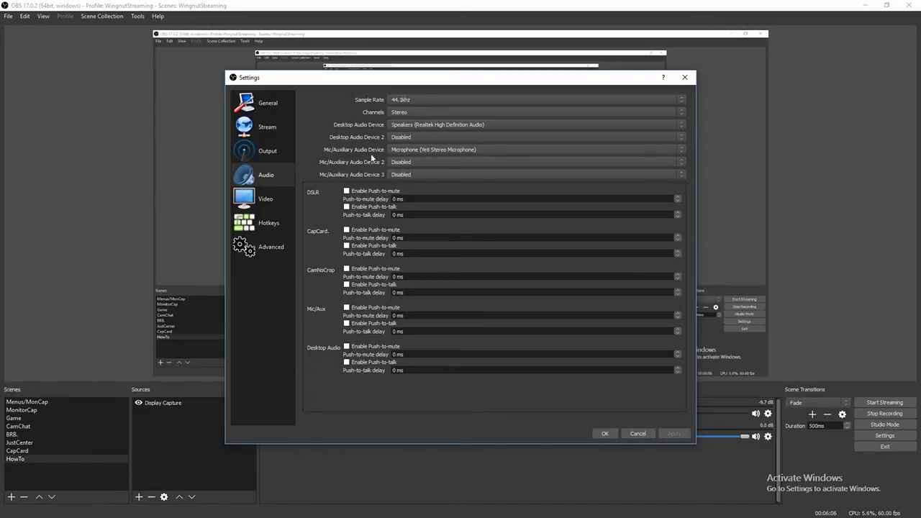
Step: Examine the available devices for the main microphone/auxiliary audio input, keeping the Yeti Stereo Microphone selected
left_click(420, 150)
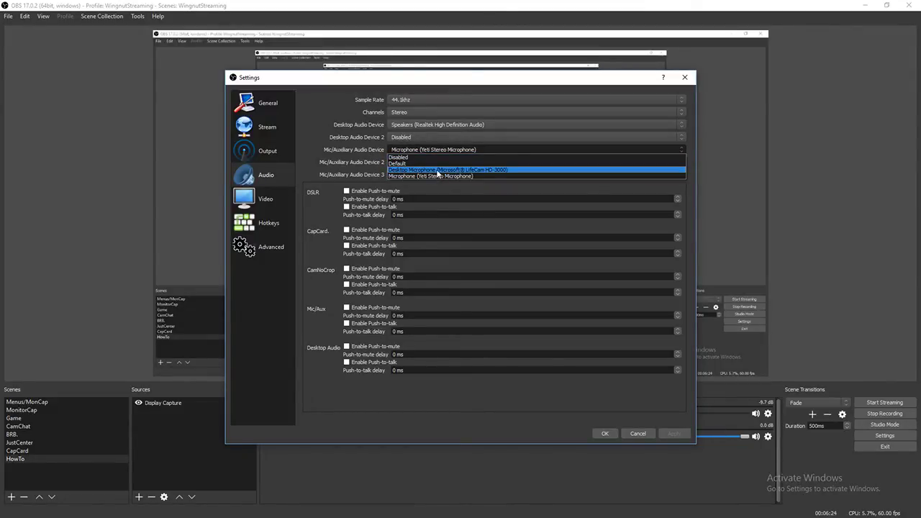
left_click(374, 162)
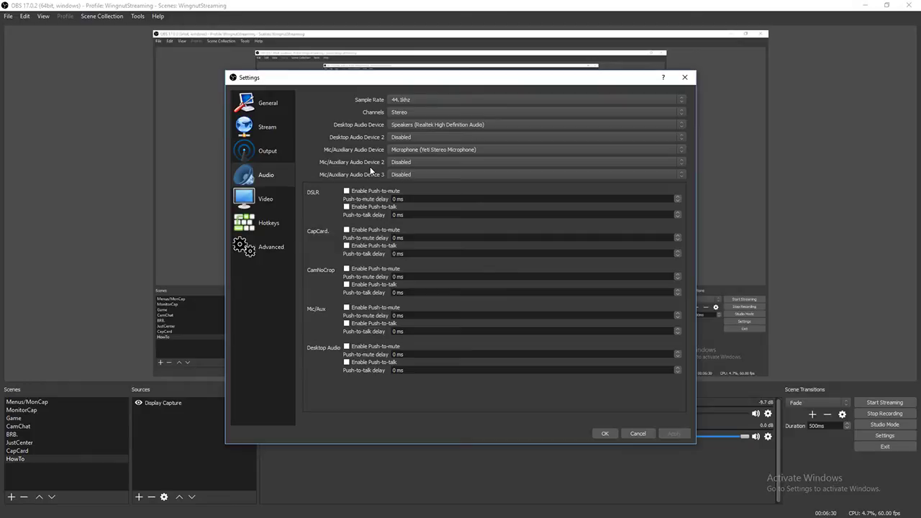
left_click(401, 150)
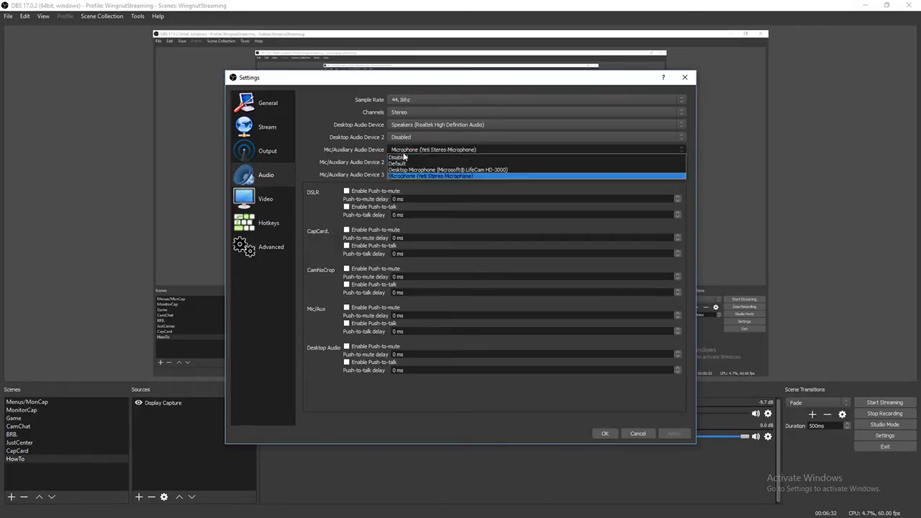
left_click(335, 163)
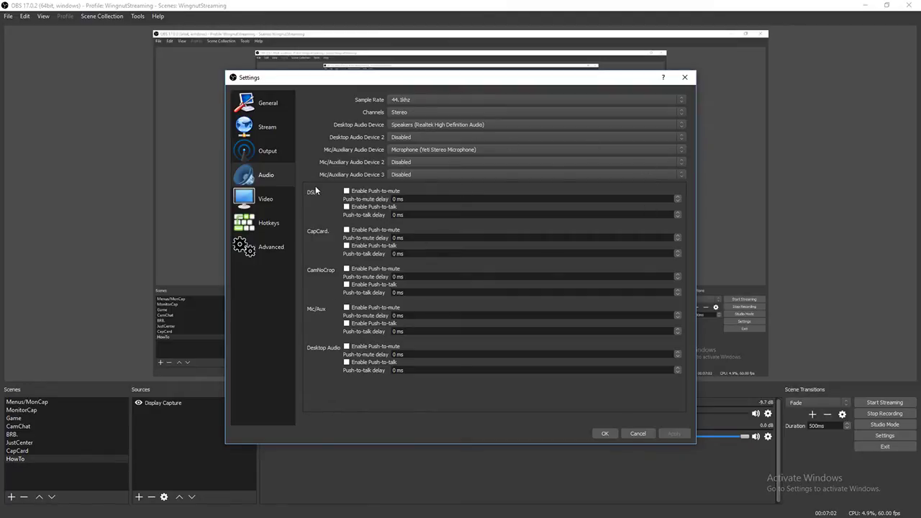
Step: Review the video resolution, downscale filter and FPS settings alongside the streaming video bitrate in the output settings
left_click(278, 200)
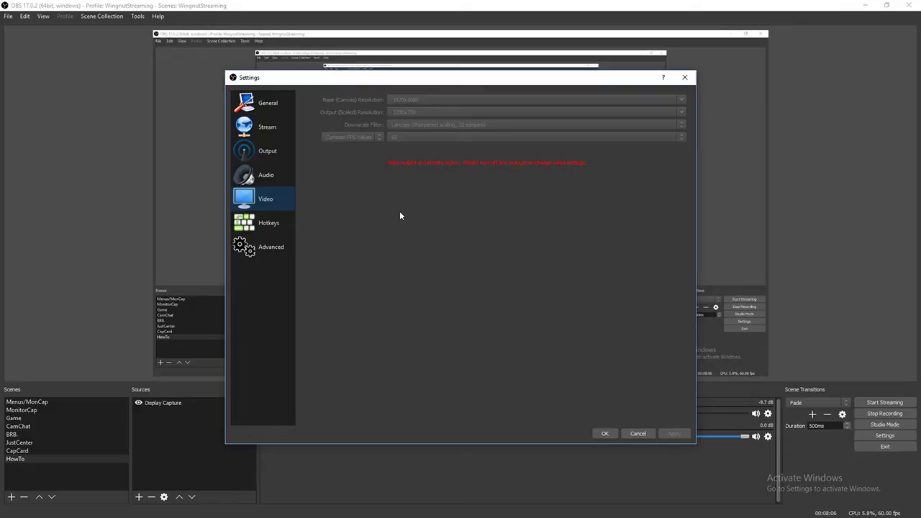
left_click(271, 152)
left_click_drag(406, 133, 355, 132)
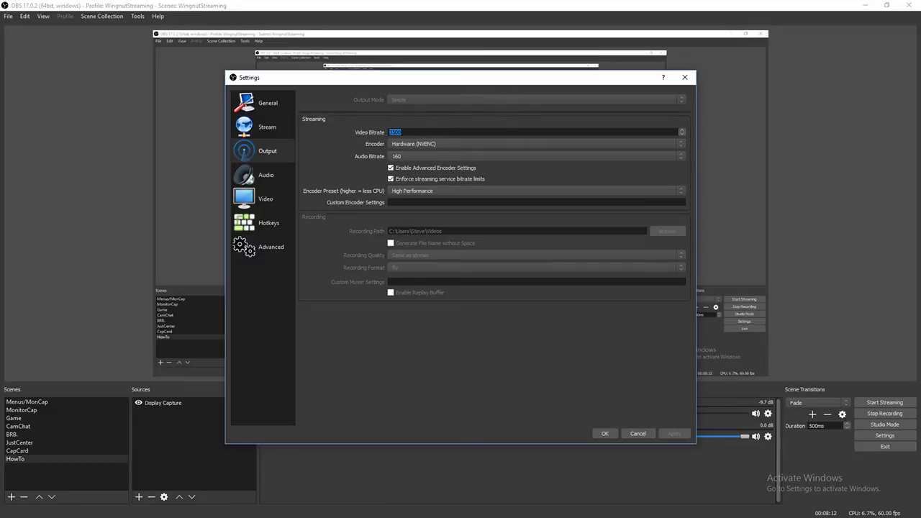
left_click(261, 206)
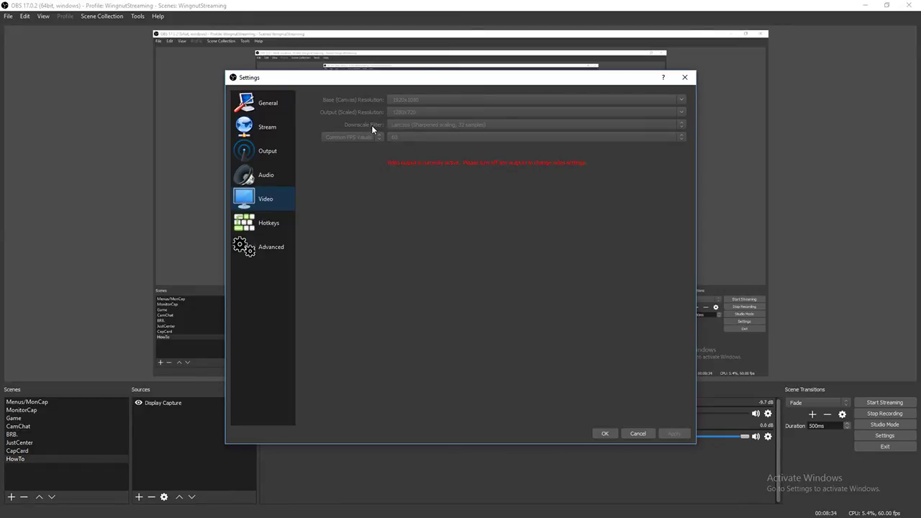
left_click(268, 155)
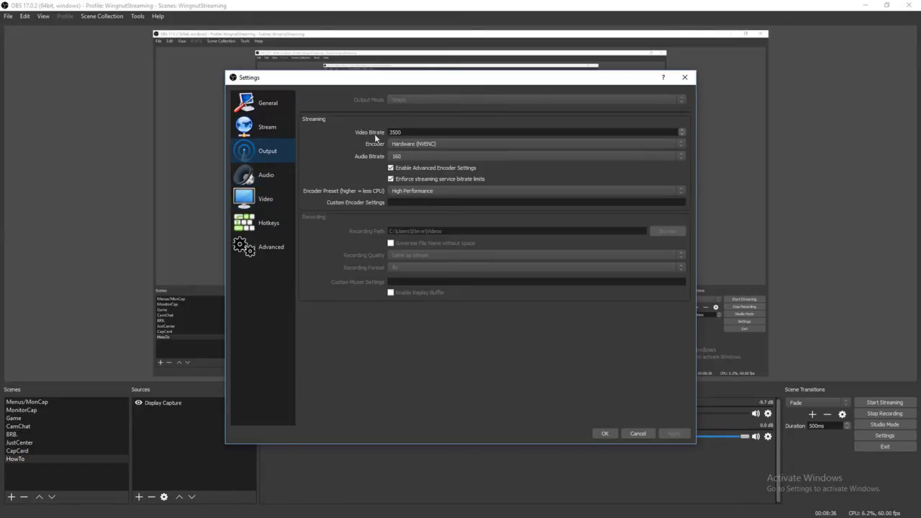
double_click(395, 132)
left_click(270, 225)
left_click(280, 198)
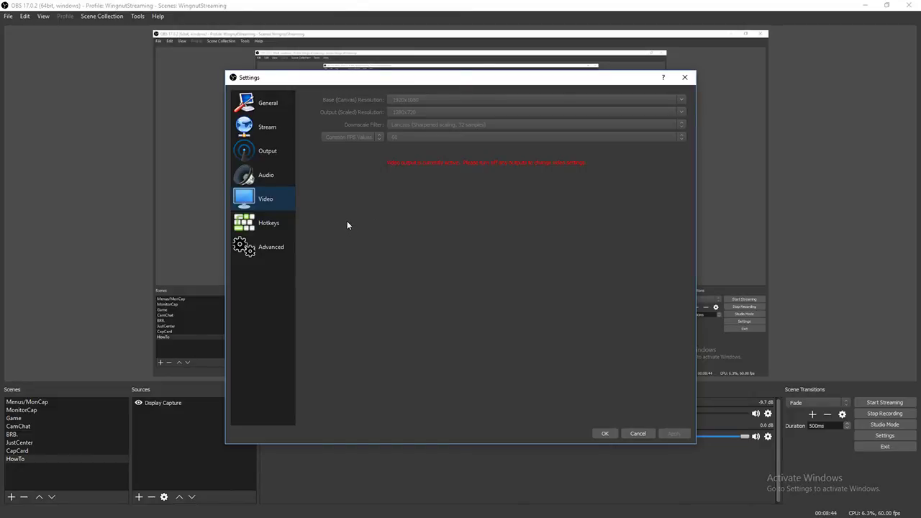
Step: Examine the hotkey assignments for streaming controls, scene switching and showing or hiding sources throughout the whole list
left_click(279, 227)
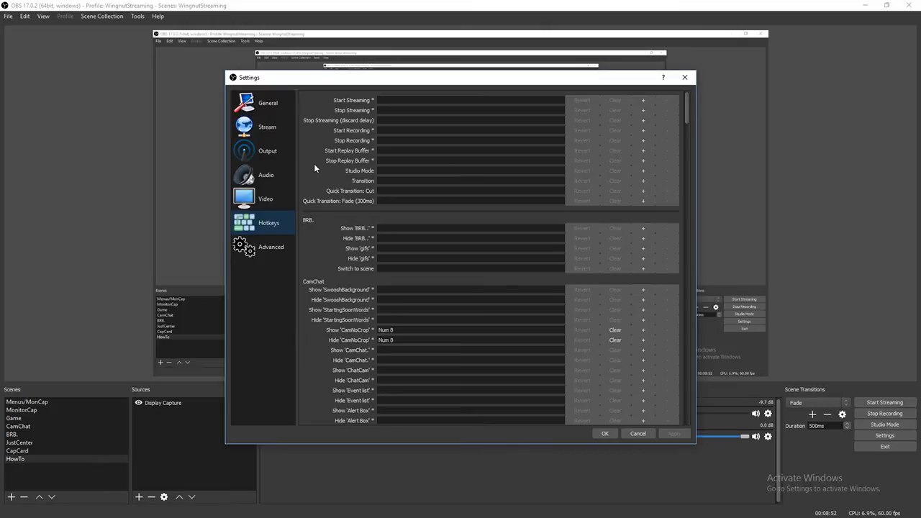
scroll(314, 163, "down", 8)
scroll(344, 205, "down", 15)
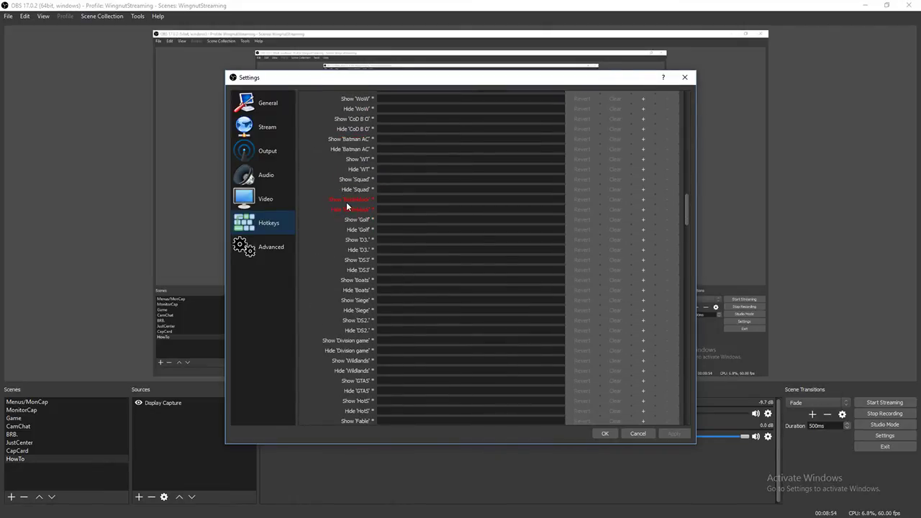
scroll(344, 200, "down", 5)
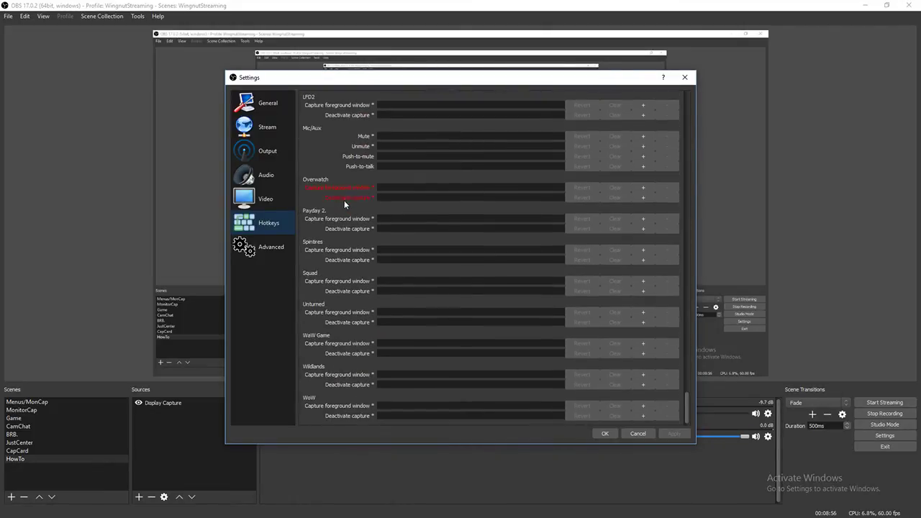
scroll(344, 200, "up", 10)
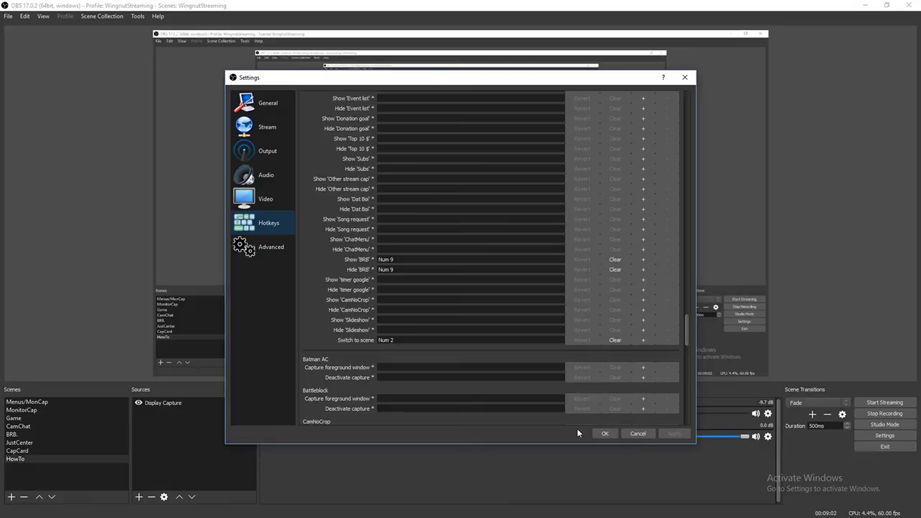
scroll(344, 316, "up", 5)
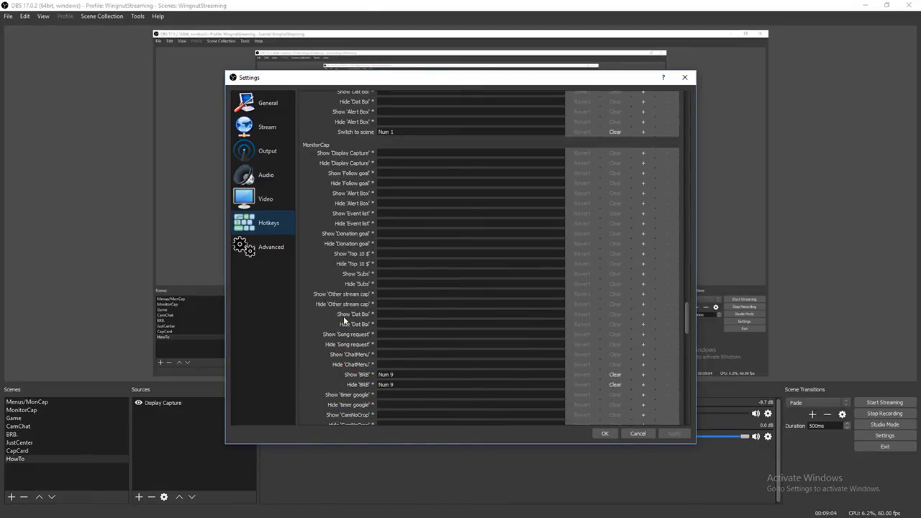
scroll(344, 315, "up", 1)
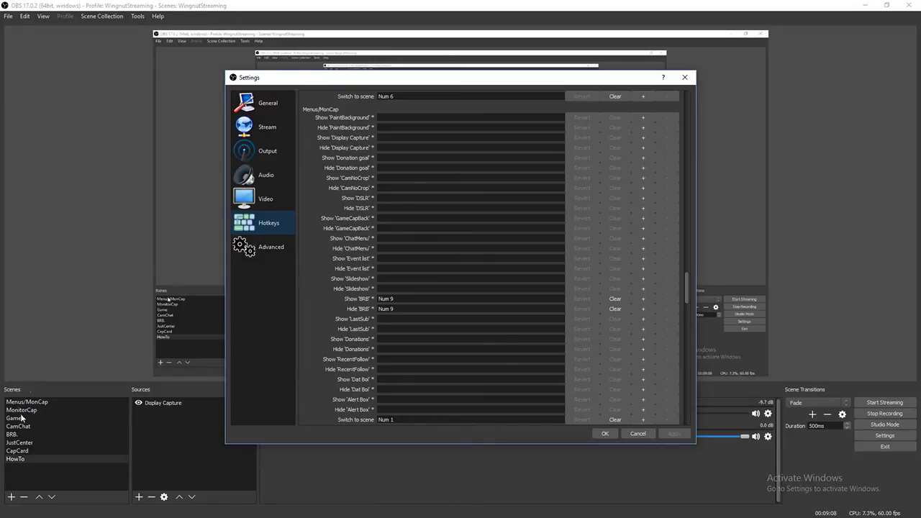
scroll(347, 215, "up", 6)
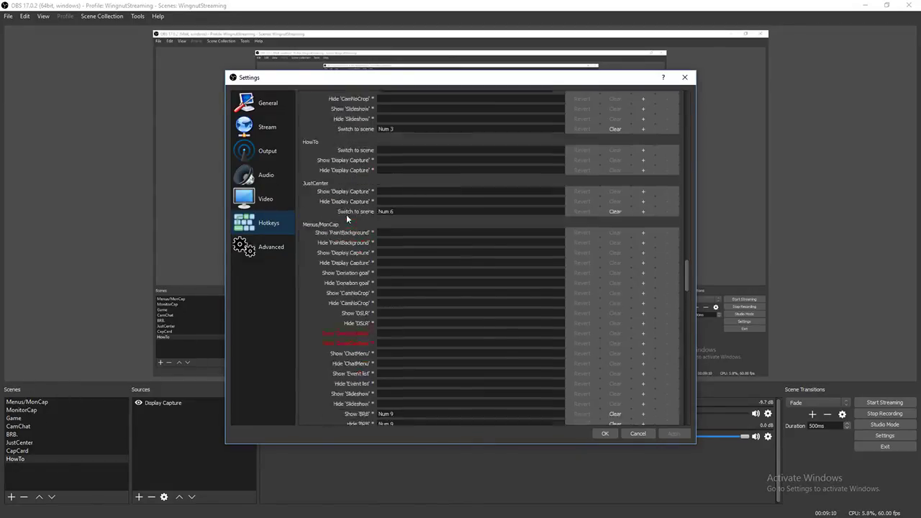
scroll(347, 216, "up", 10)
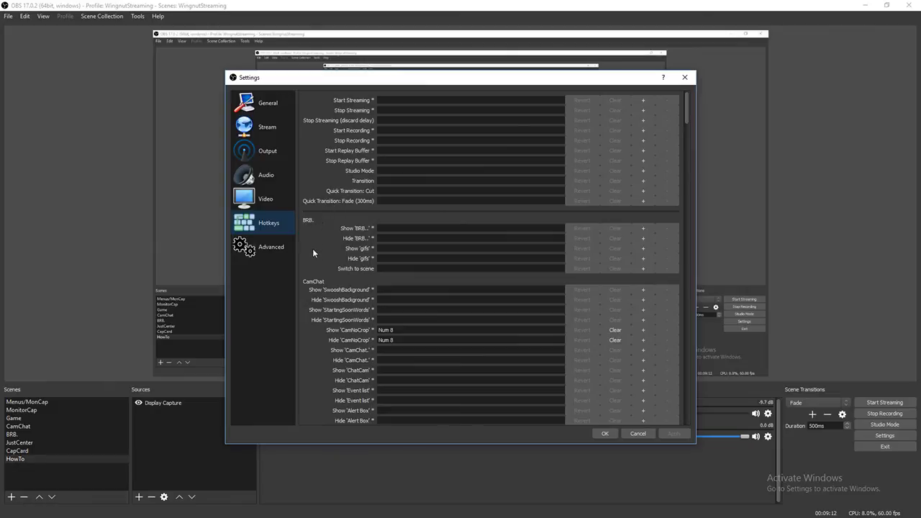
Step: Try enabling the stream delay in the advanced settings, turn it back off and close the settings without saving
left_click(275, 254)
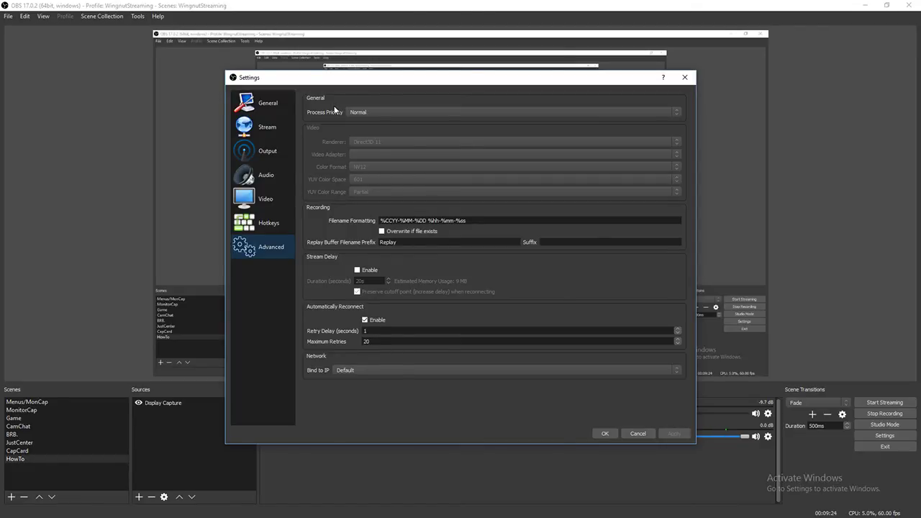
left_click(357, 271)
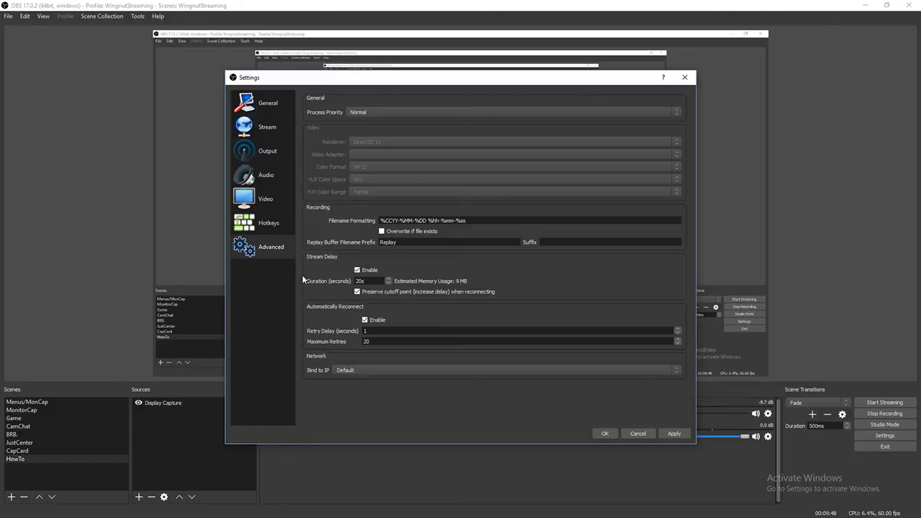
left_click(357, 271)
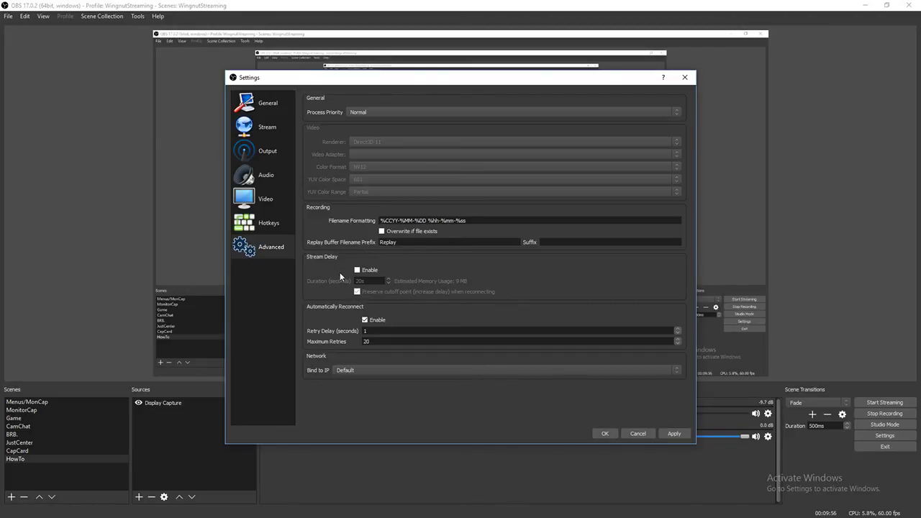
left_click(648, 434)
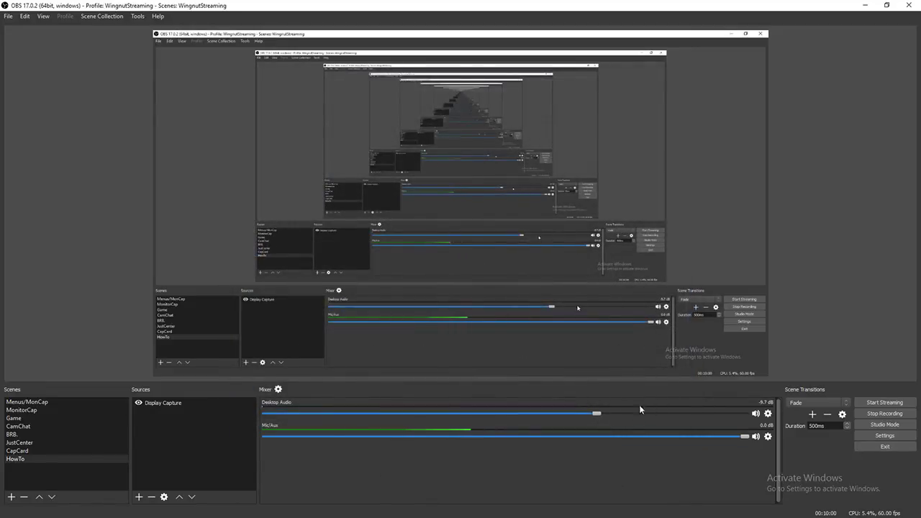